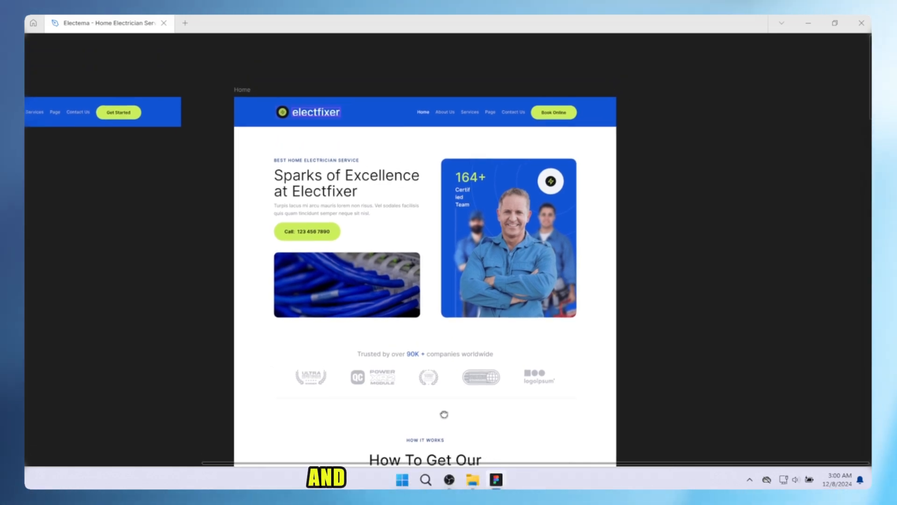
pyautogui.scroll(-2, 366, 348)
pyautogui.scroll(-4, 412, 303)
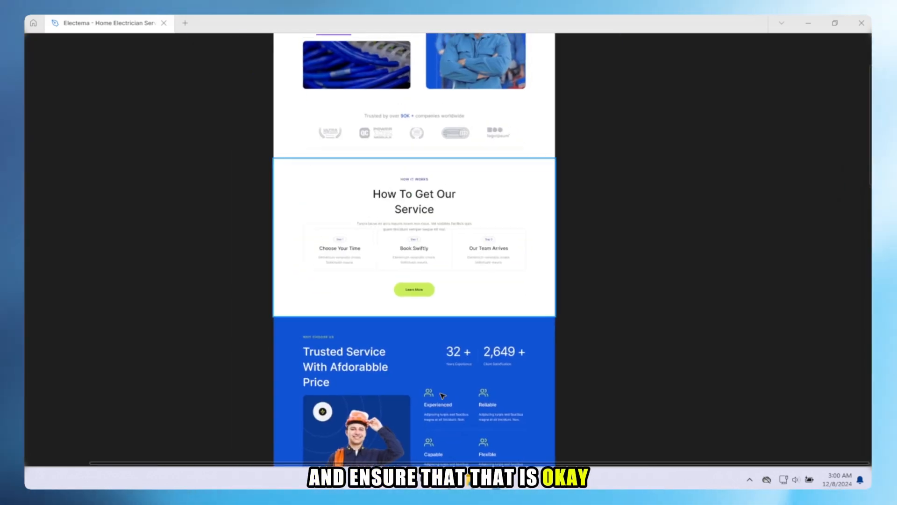
pyautogui.scroll(7, 425, 341)
pyautogui.scroll(3, 397, 320)
pyautogui.scroll(-3, 404, 329)
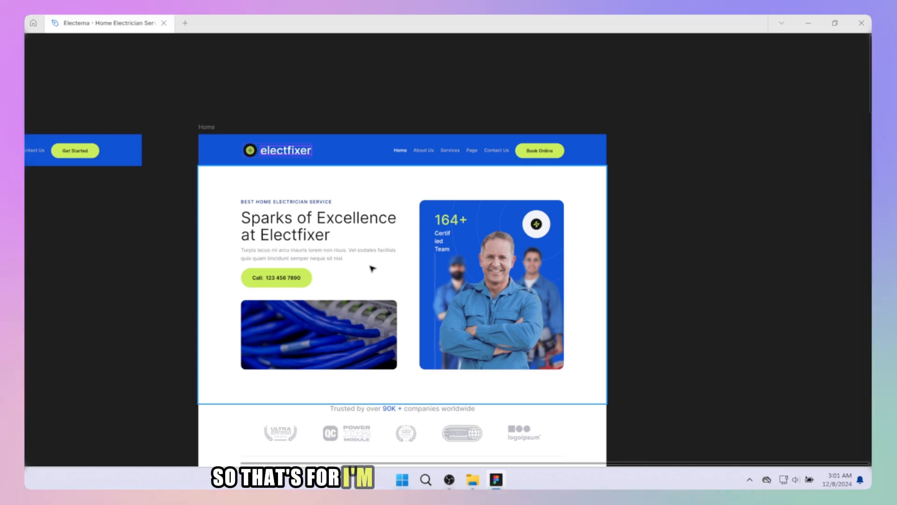
# Restore the hidden interface, select the electfixer logo group in the Home page header and add an export setting to it
pyautogui.hotkey('ctrl', '\\')
pyautogui.scroll(3, 297, 213)
pyautogui.scroll(2, 316, 249)
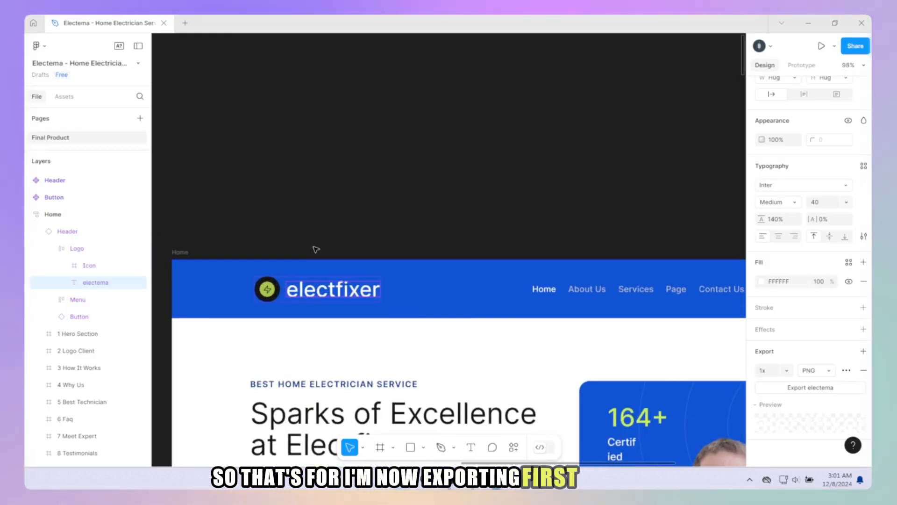
pyautogui.scroll(3, 316, 249)
pyautogui.scroll(-3, 346, 342)
pyautogui.click(320, 223)
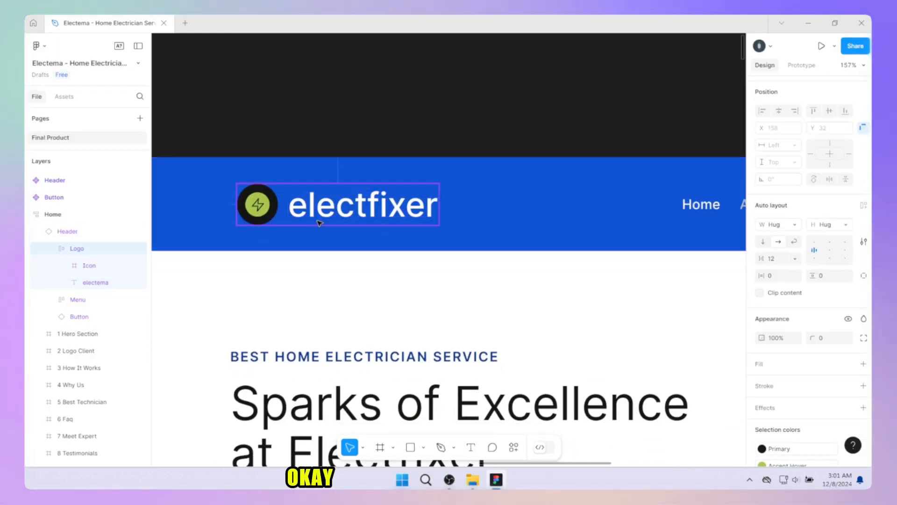
pyautogui.scroll(-2, 794, 364)
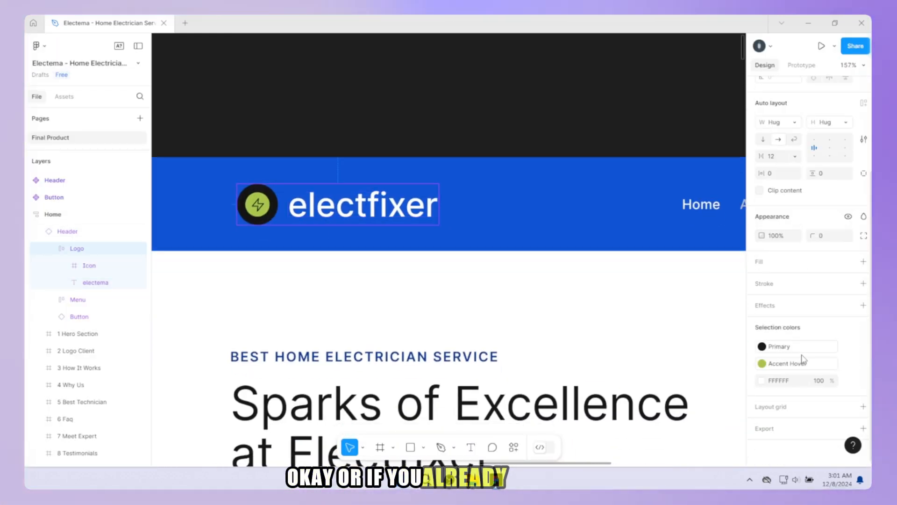
pyautogui.click(783, 428)
pyautogui.scroll(-2, 790, 374)
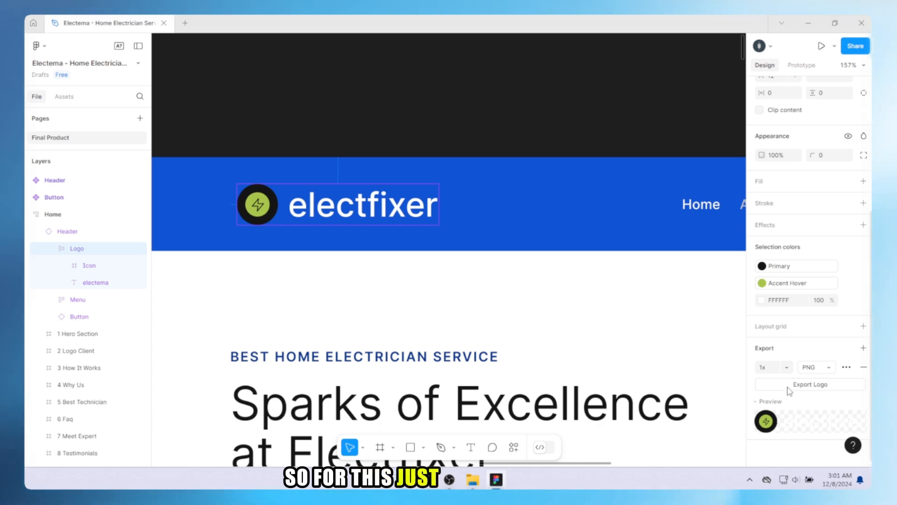
pyautogui.scroll(-2, 488, 372)
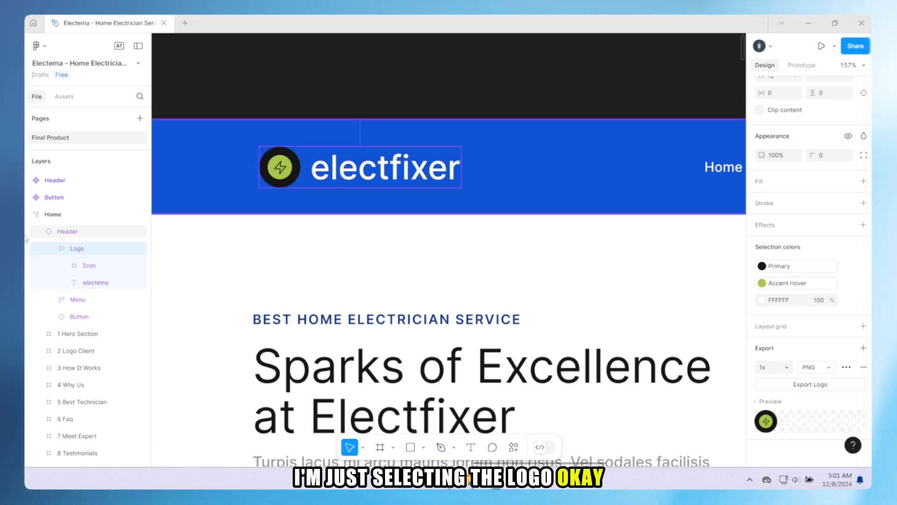
# Try selecting the logo's round icon and the electfixer text together as a multiple selection
pyautogui.click(89, 264)
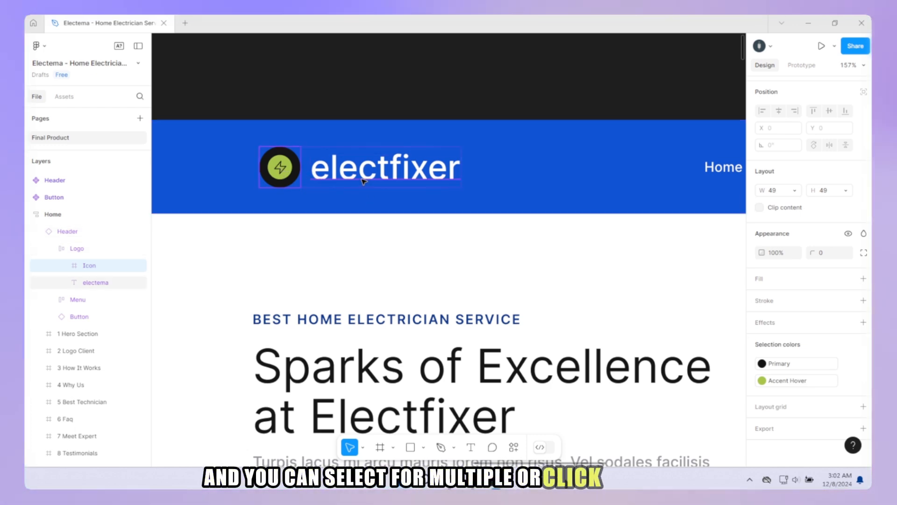
pyautogui.keyDown('shift'); pyautogui.click(360, 173); pyautogui.keyUp('shift')
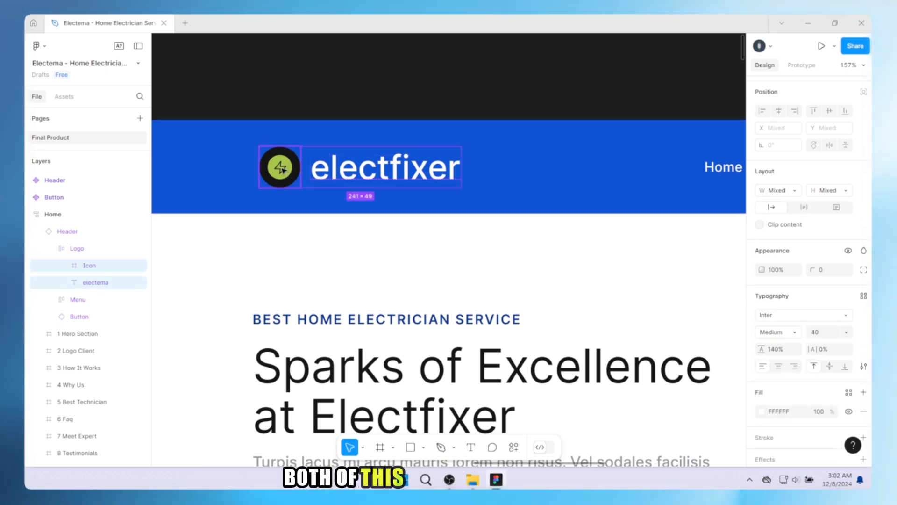
pyautogui.keyDown('shift'); pyautogui.click(282, 171); pyautogui.keyUp('shift')
pyautogui.keyDown('shift'); pyautogui.click(346, 176); pyautogui.keyUp('shift')
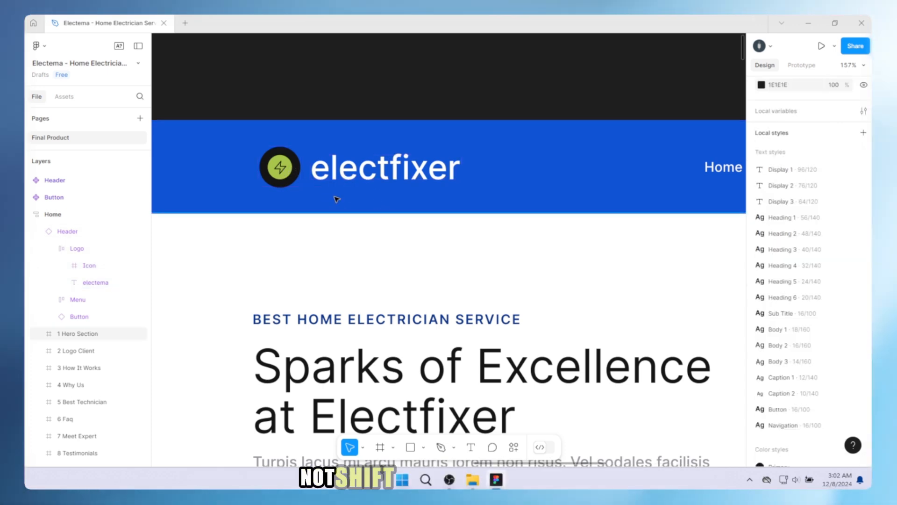
pyautogui.keyDown('ctrl'); pyautogui.click(343, 174); pyautogui.keyUp('ctrl')
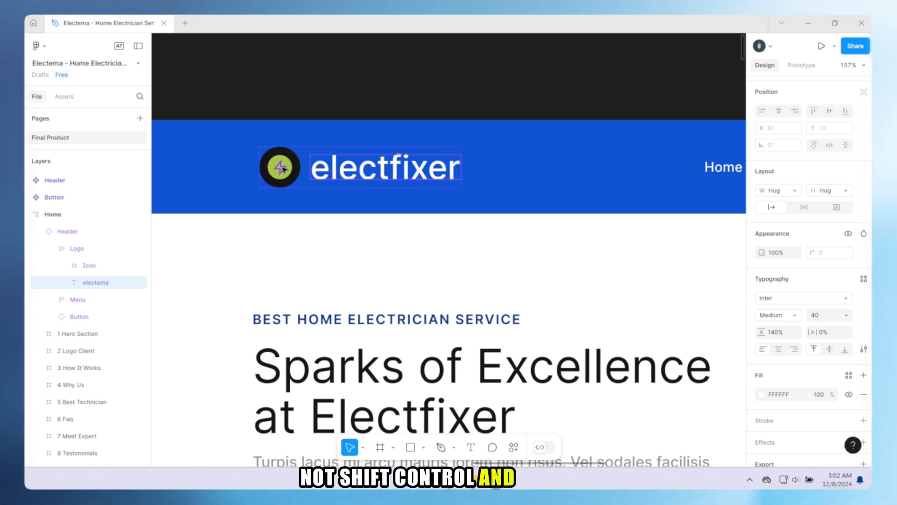
pyautogui.keyDown('ctrl'); pyautogui.click(283, 169); pyautogui.keyUp('ctrl')
pyautogui.click(356, 175)
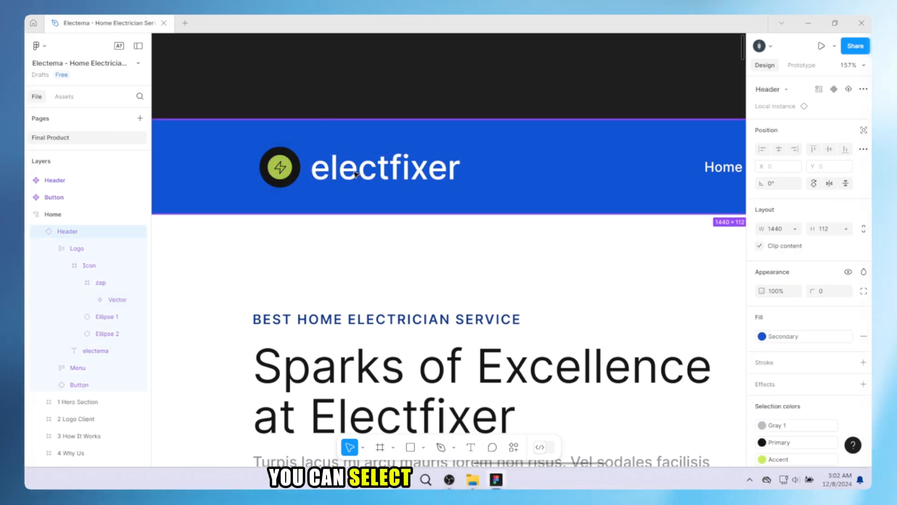
pyautogui.keyDown('ctrl'); pyautogui.click(357, 173); pyautogui.keyUp('ctrl')
pyautogui.keyDown('ctrl'); pyautogui.click(298, 169); pyautogui.keyUp('ctrl')
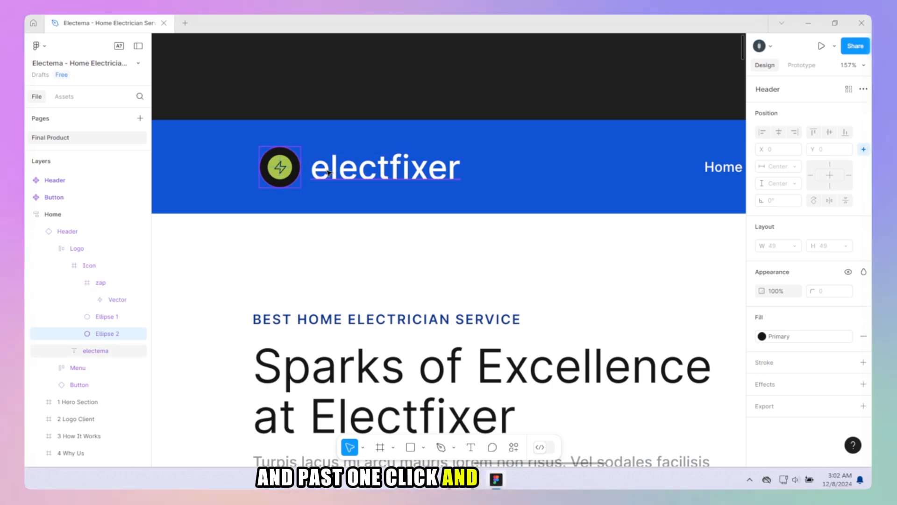
pyautogui.keyDown('ctrl'); pyautogui.keyDown('shift'); pyautogui.click(331, 177); pyautogui.keyUp('shift'); pyautogui.keyUp('ctrl')
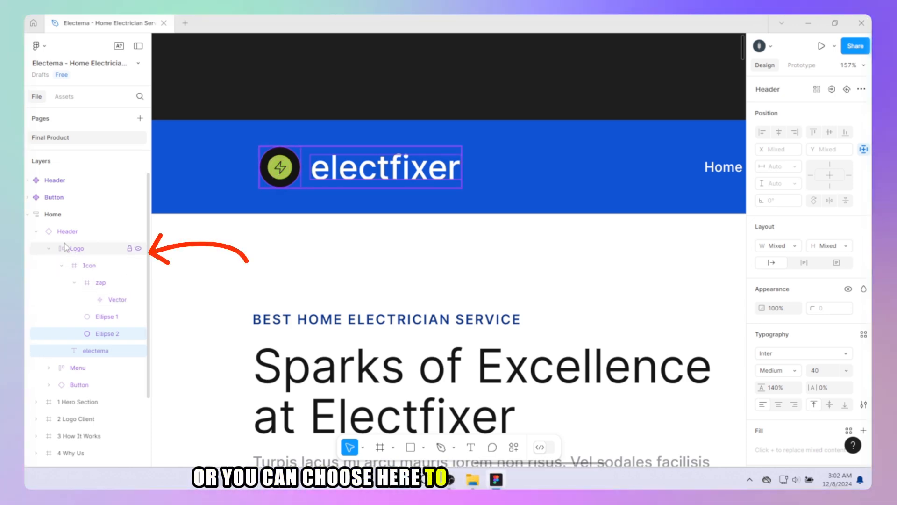
# Select the whole Logo group in the header, toggle its export preview and set its export scale to 2x
pyautogui.click(74, 248)
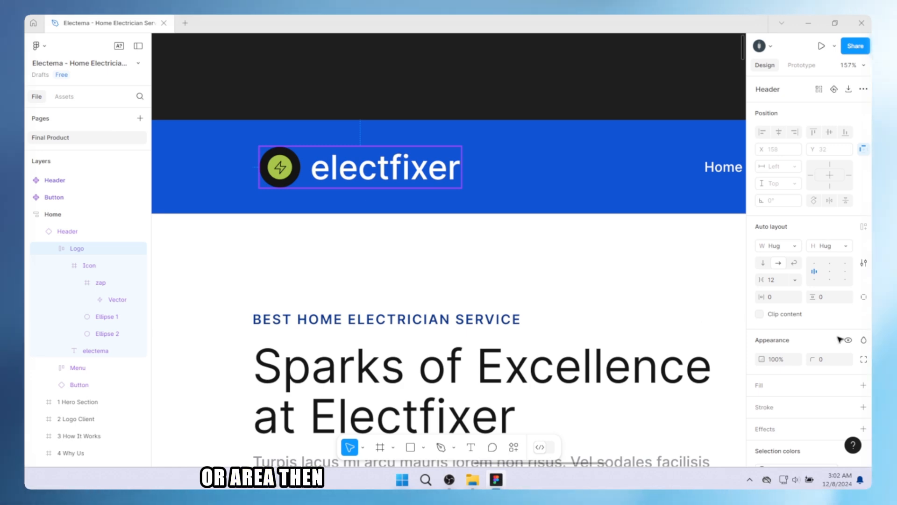
pyautogui.scroll(-5, 838, 404)
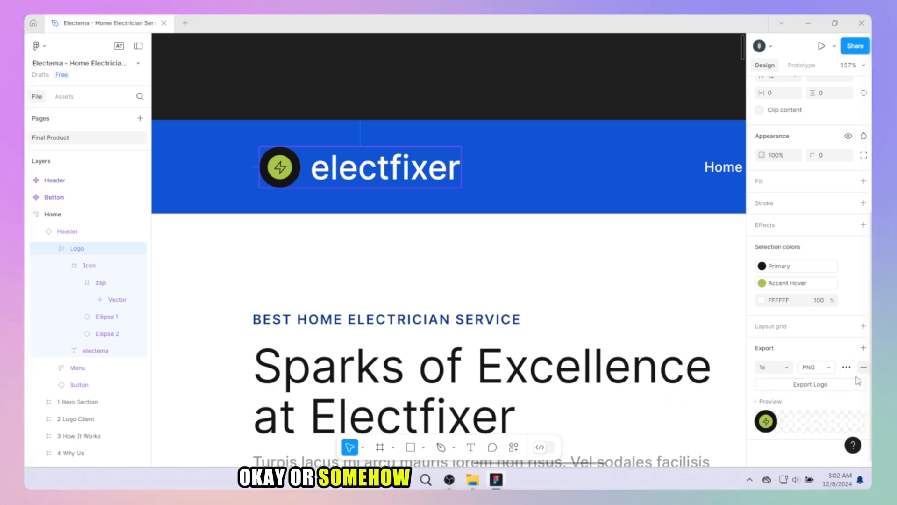
pyautogui.click(767, 402)
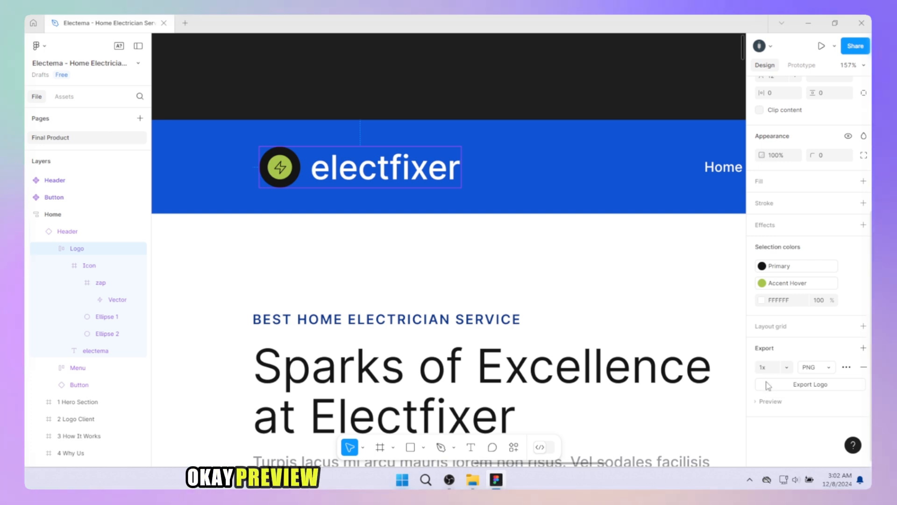
pyautogui.click(767, 403)
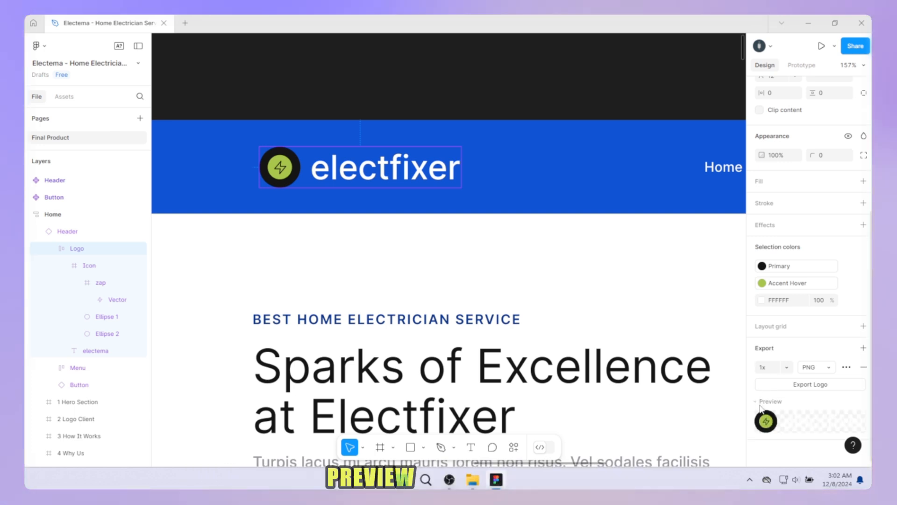
pyautogui.click(788, 372)
pyautogui.click(788, 394)
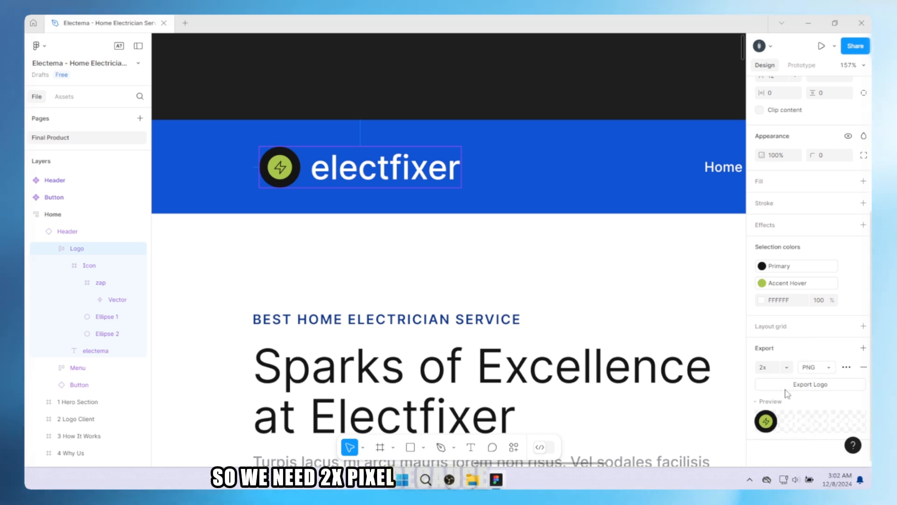
# Export the logo as a PNG and save it as Logo.png in the WordPress project's electfixer folder
pyautogui.moveTo(341, 273); pyautogui.dragTo(347, 295)
pyautogui.scroll(-1, 383, 260)
pyautogui.scroll(-1, 371, 306)
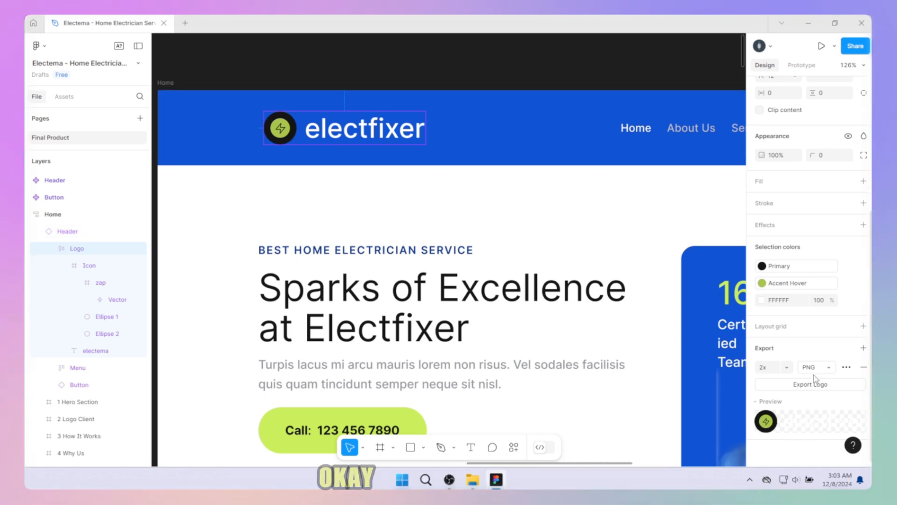
pyautogui.click(816, 387)
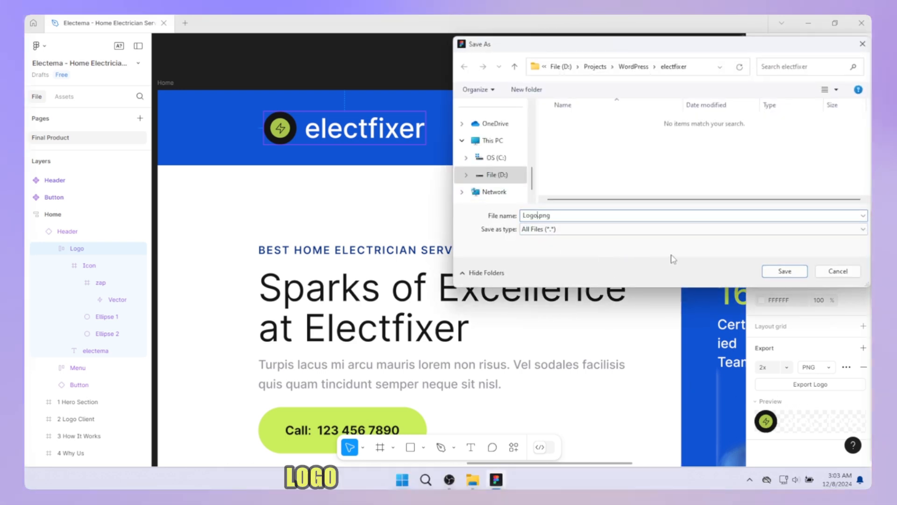
pyautogui.click(538, 216)
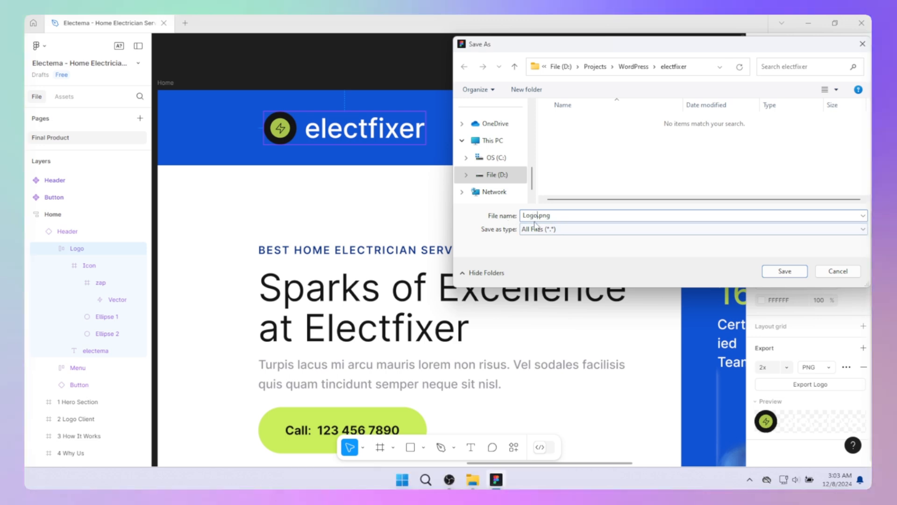
pyautogui.click(785, 271)
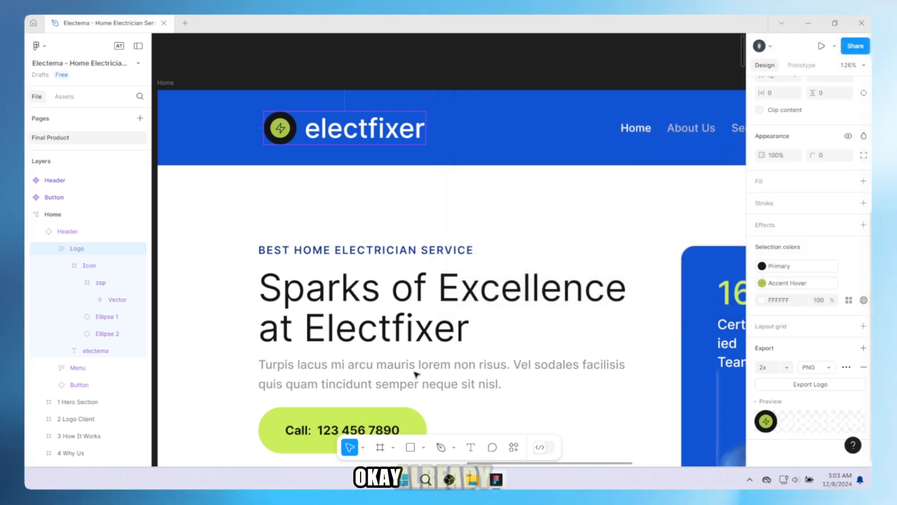
# Select the blue cable image in the hero section, leave its crop editing and add an export setting to it
pyautogui.scroll(-5, 354, 298)
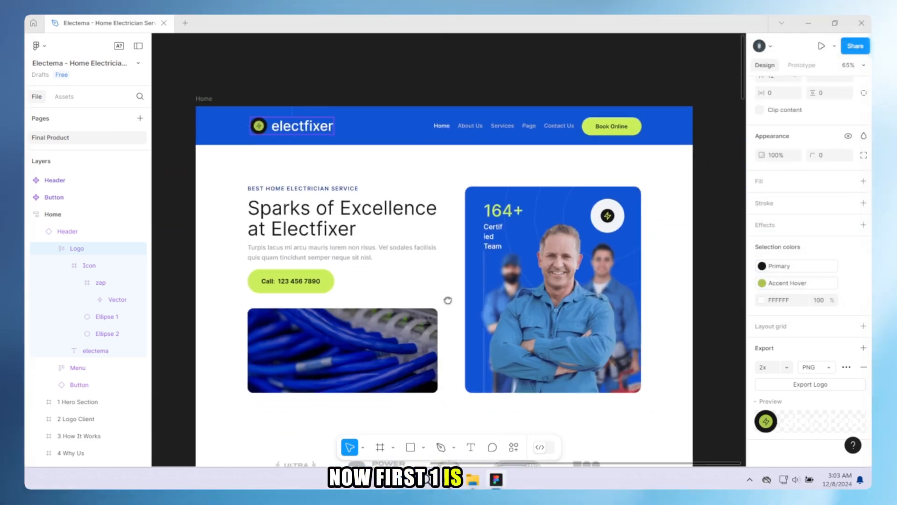
pyautogui.scroll(3, 525, 263)
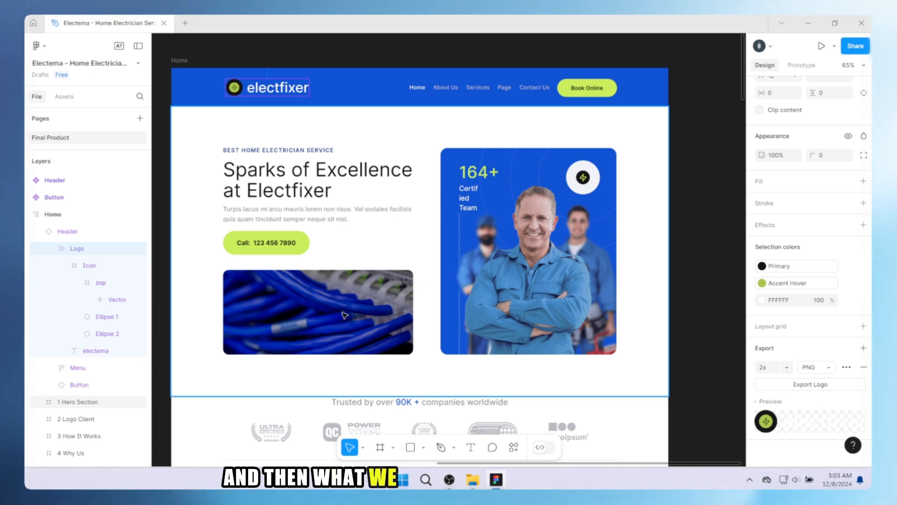
pyautogui.click(318, 312)
pyautogui.doubleClick(318, 312)
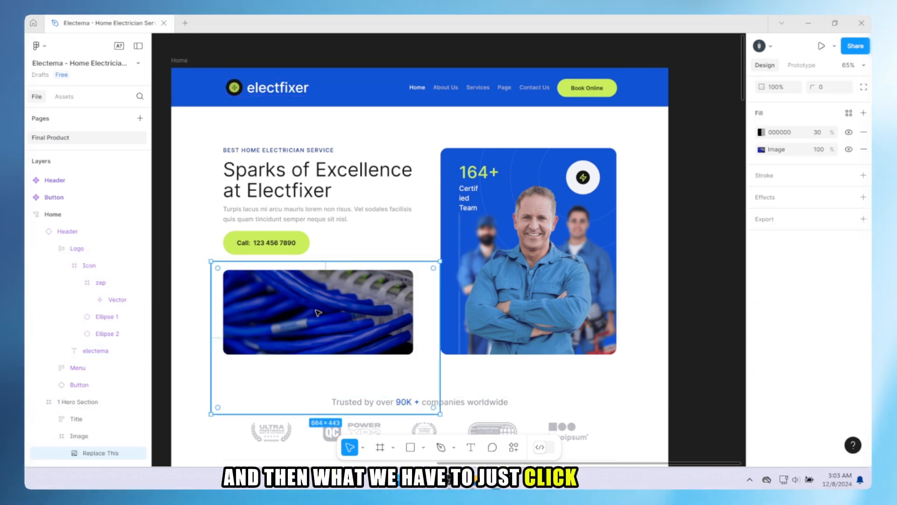
pyautogui.doubleClick(318, 313)
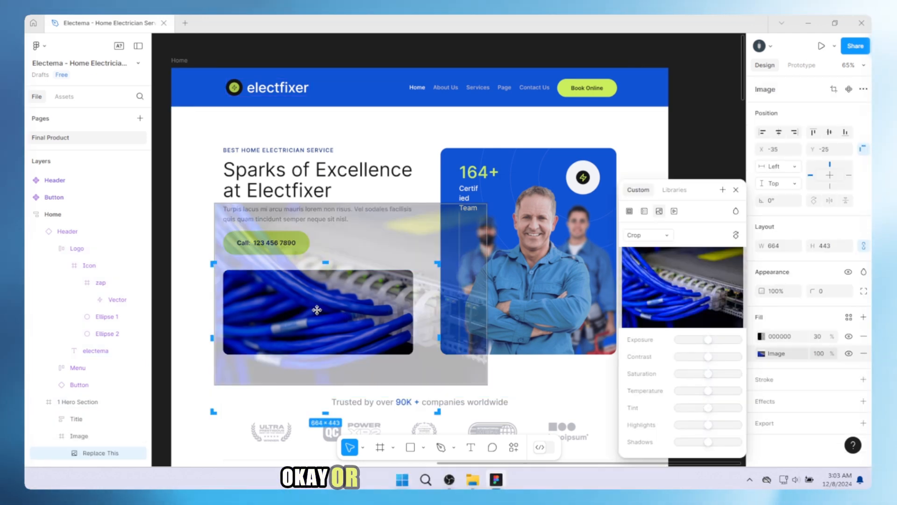
pyautogui.press('Escape')
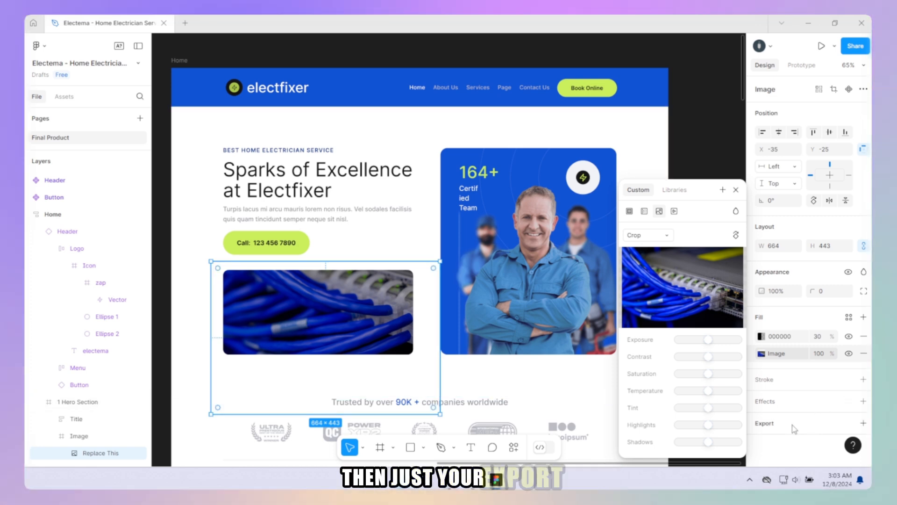
pyautogui.click(790, 423)
pyautogui.scroll(-3, 772, 409)
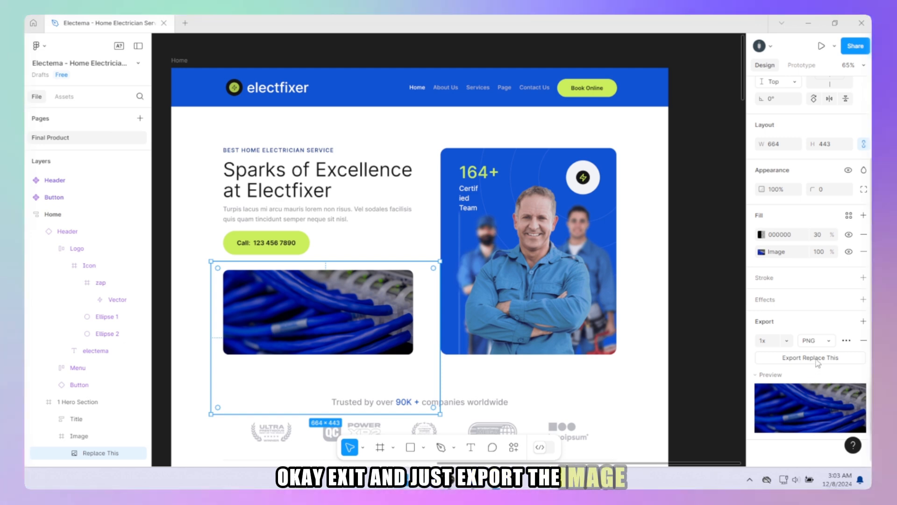
# Cancel the cable image's 1x PNG export and set its export options to 2x scale and JPG format
pyautogui.click(817, 363)
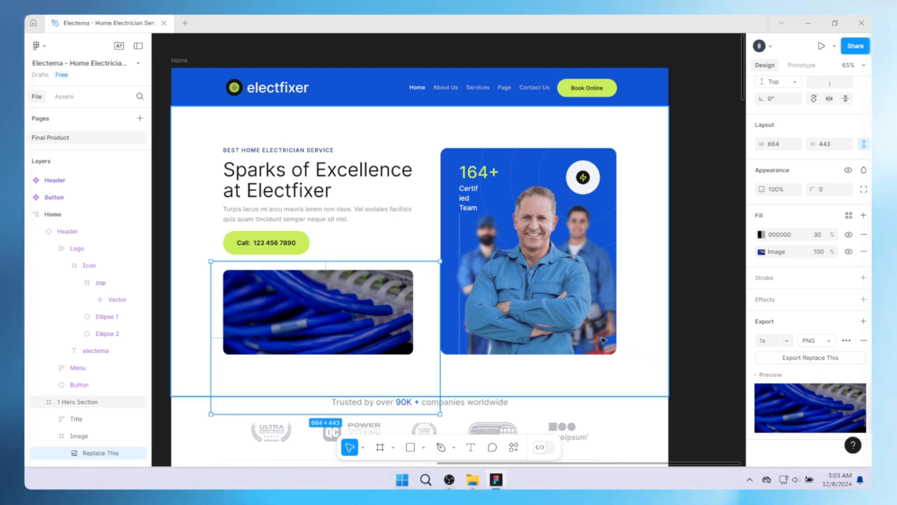
pyautogui.click(838, 271)
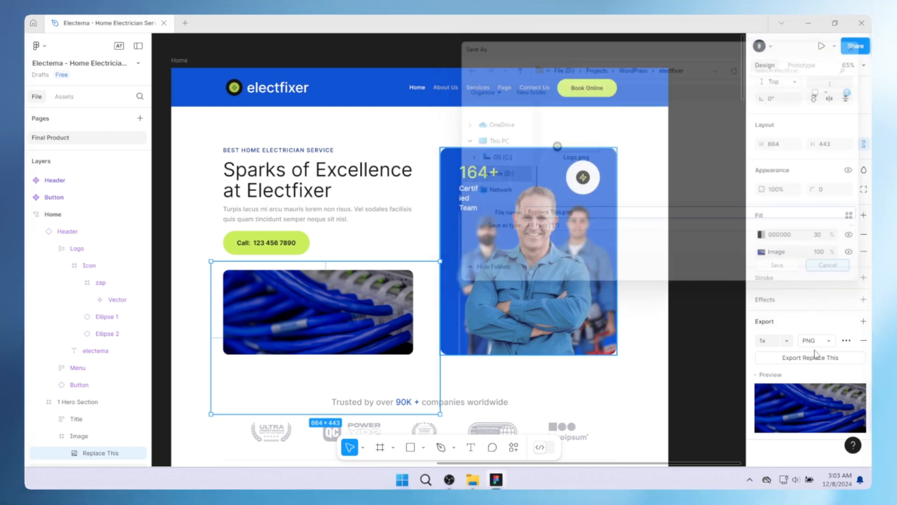
pyautogui.click(776, 342)
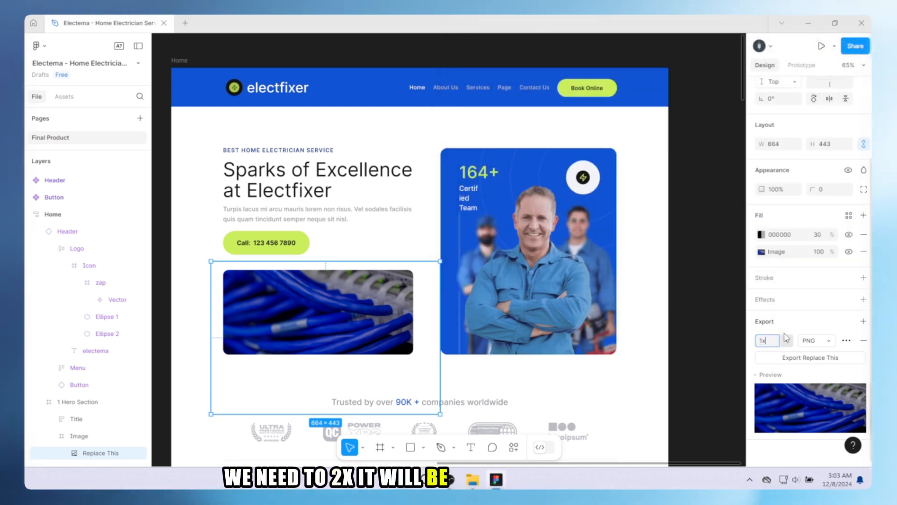
pyautogui.click(787, 341)
pyautogui.click(780, 361)
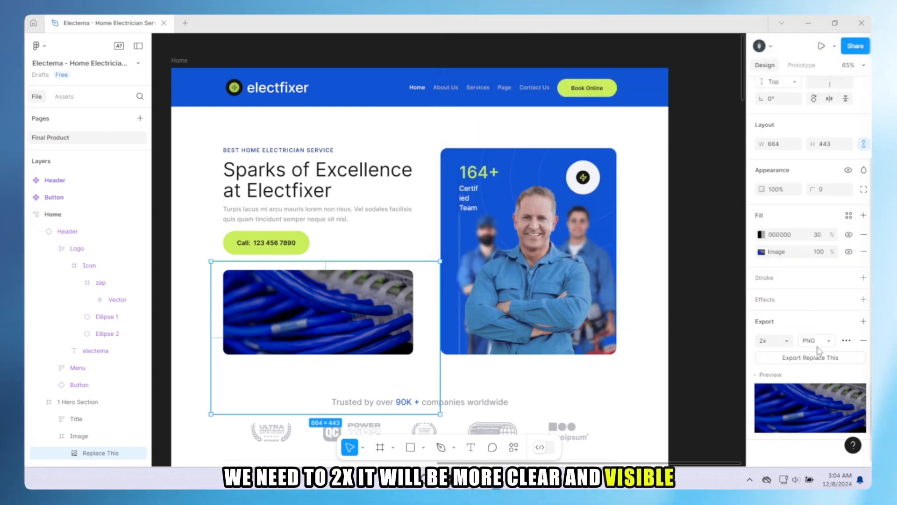
pyautogui.click(824, 343)
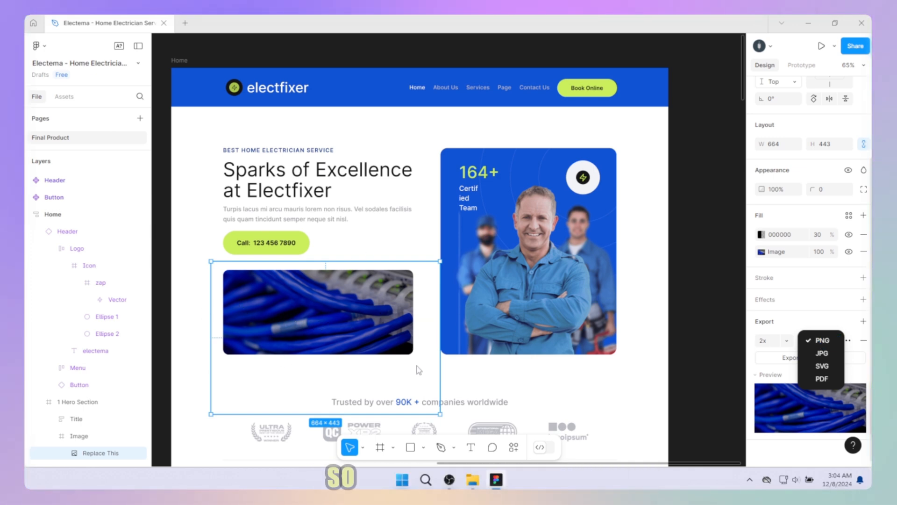
pyautogui.click(833, 356)
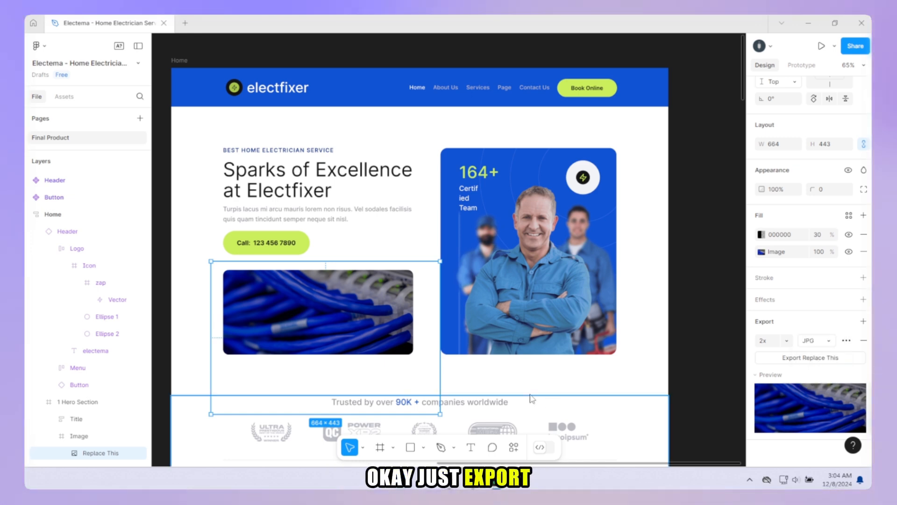
# Export the blue cable image and save it as Hero left image.jpg in the electfixer folder
pyautogui.click(811, 358)
pyautogui.click(556, 216)
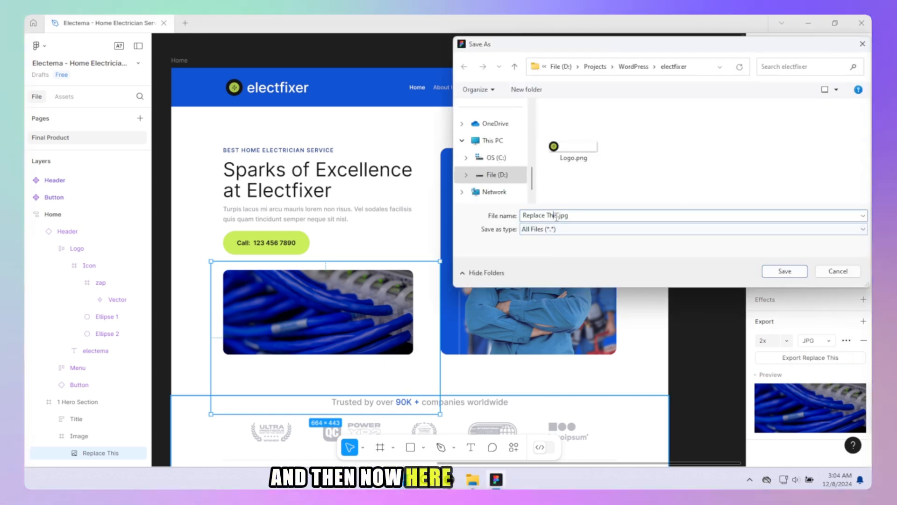
pyautogui.doubleClick(554, 215)
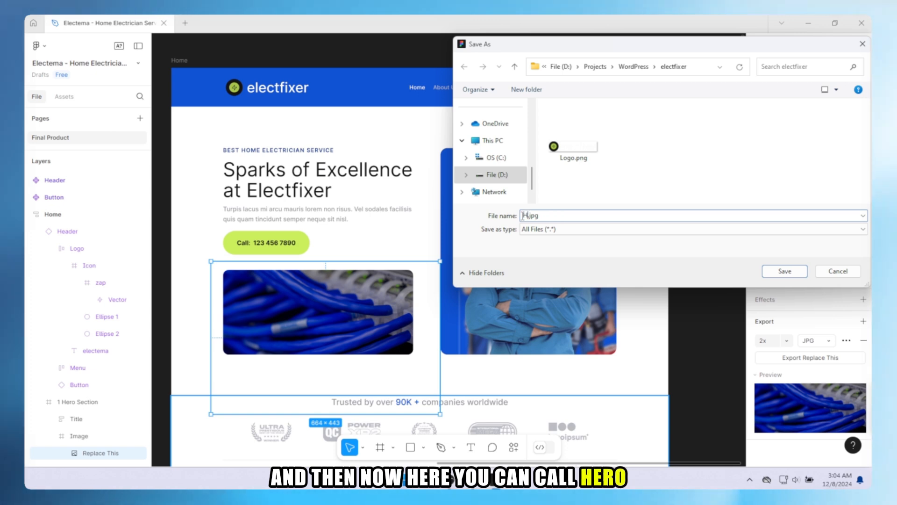
pyautogui.write('Heo')
pyautogui.press('BackSpace')
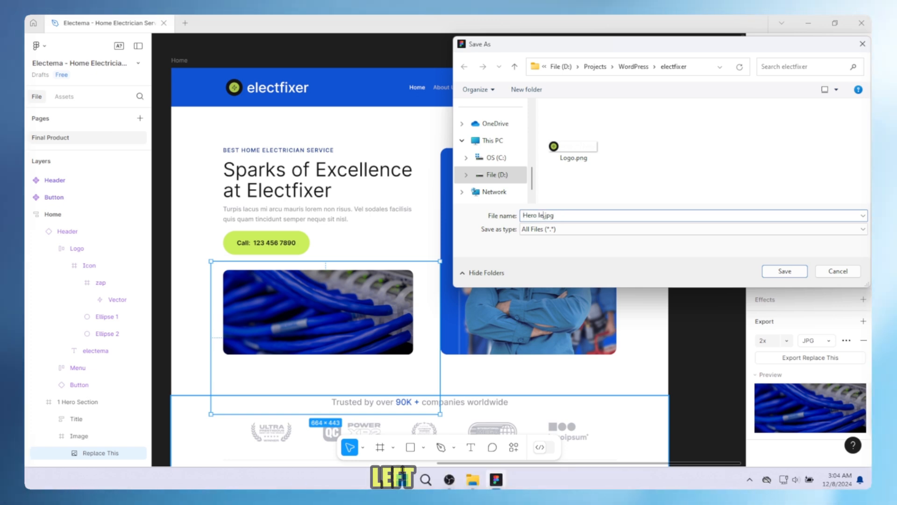
pyautogui.press('Return')
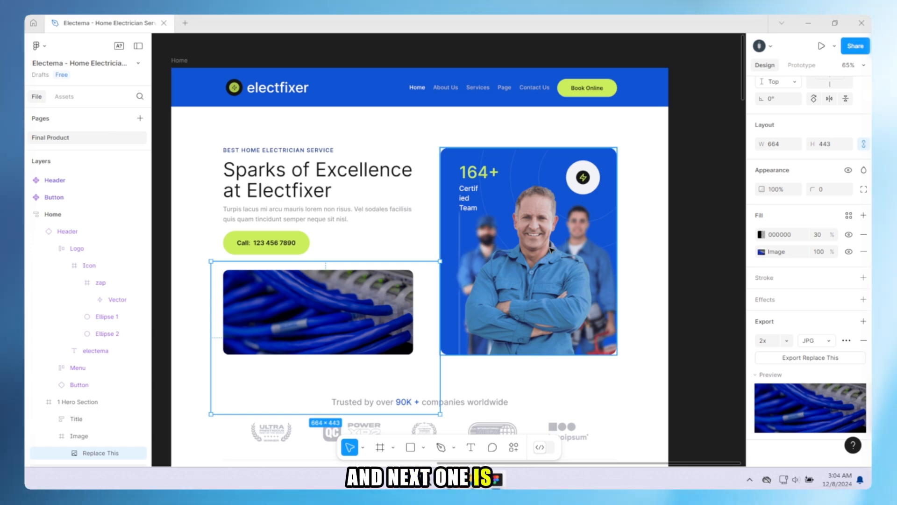
# Select the nested electrician team photo in the hero section's image box and add an export setting to it
pyautogui.doubleClick(552, 251)
pyautogui.doubleClick(551, 250)
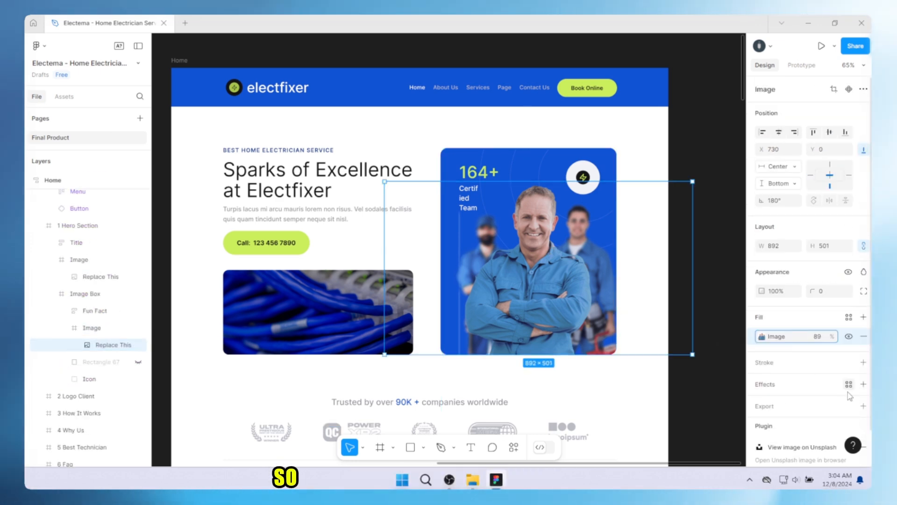
pyautogui.scroll(-1, 850, 397)
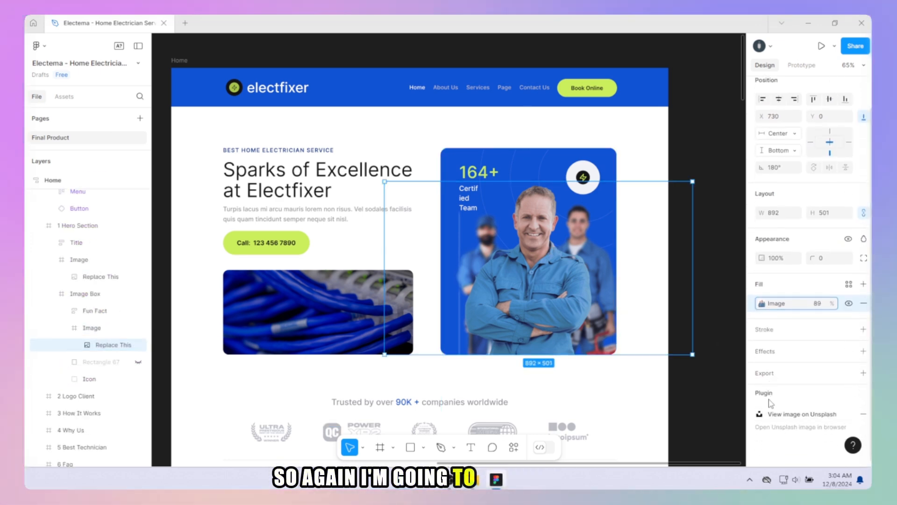
pyautogui.click(863, 373)
pyautogui.scroll(-5, 824, 262)
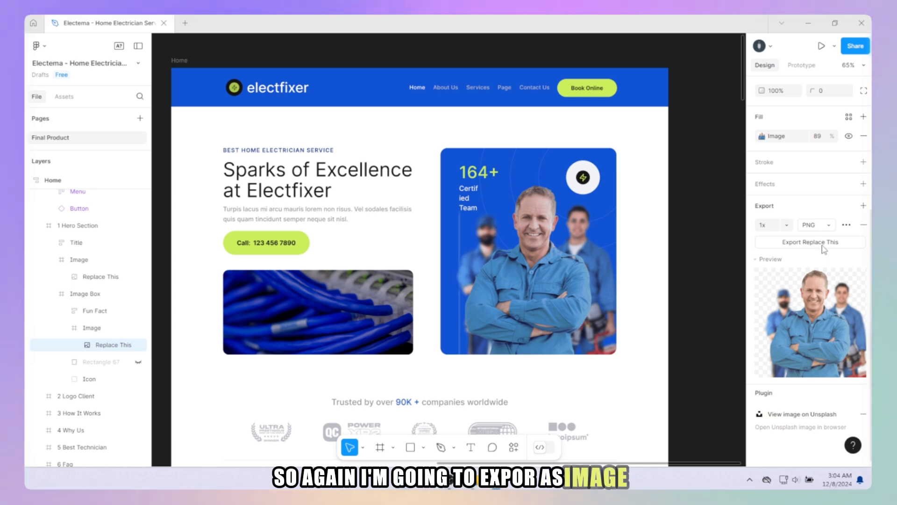
pyautogui.click(824, 242)
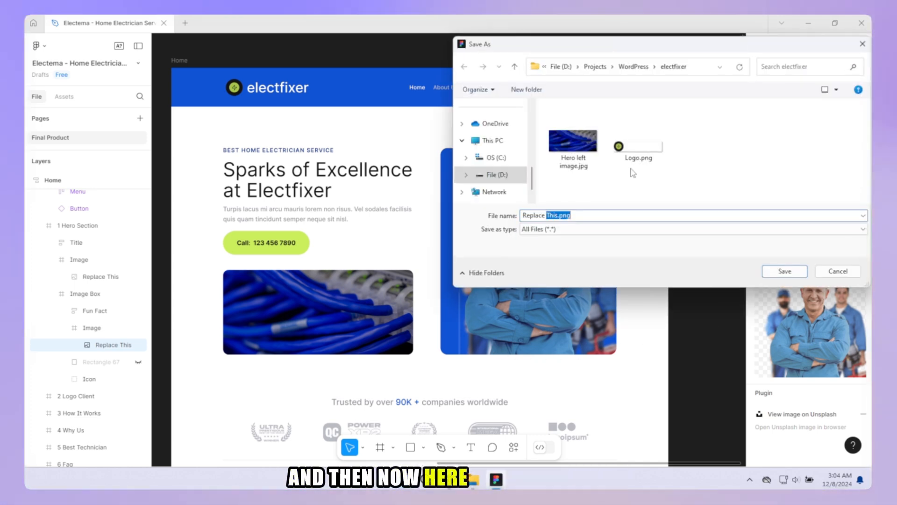
pyautogui.click(573, 141)
pyautogui.doubleClick(548, 214)
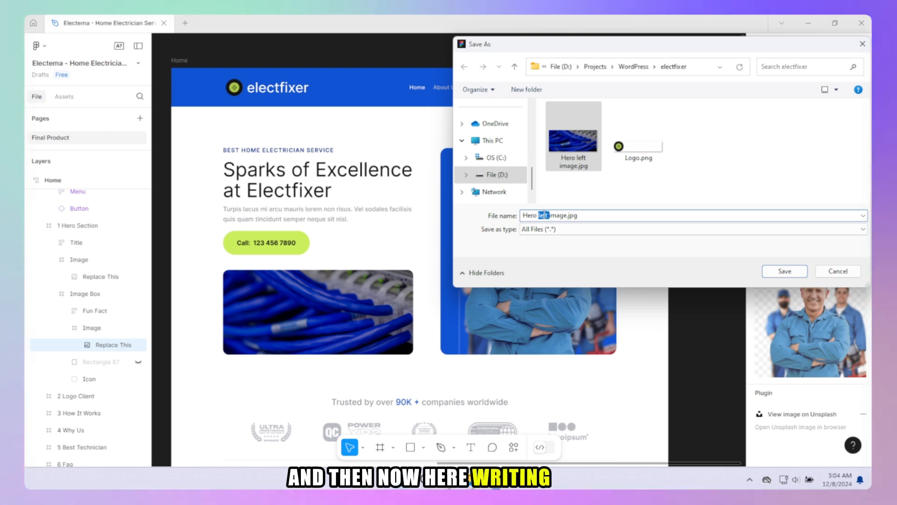
pyautogui.write('RIGHT')
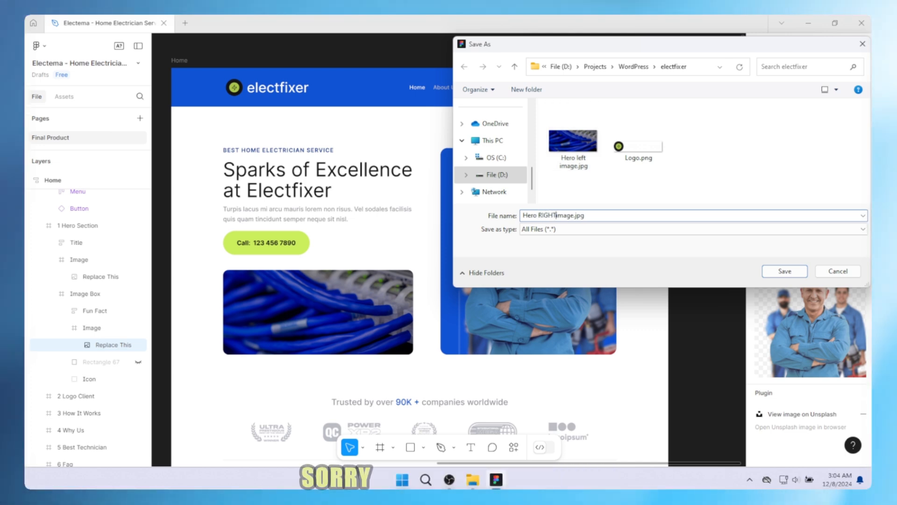
pyautogui.click(838, 272)
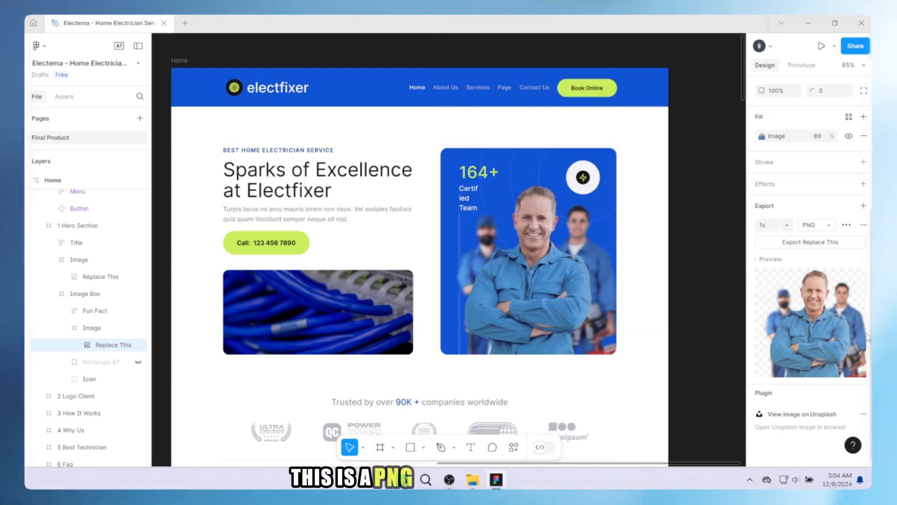
# Set the electrician team photo's export scale to 2x, keeping the PNG format
pyautogui.scroll(-2, 773, 349)
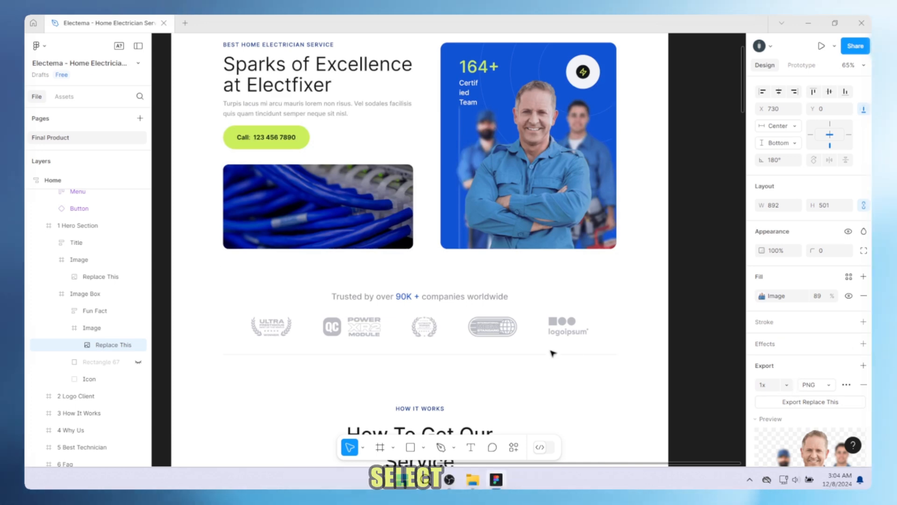
pyautogui.scroll(3, 553, 353)
pyautogui.click(788, 386)
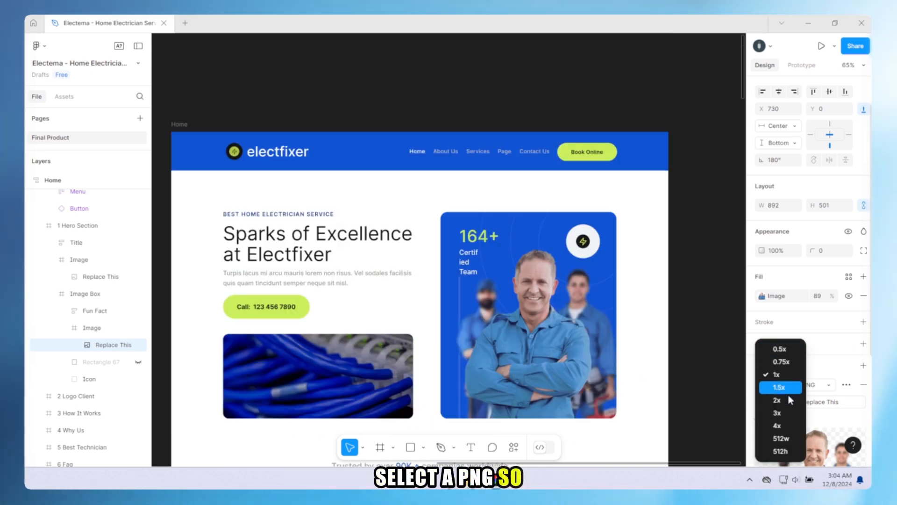
pyautogui.click(779, 400)
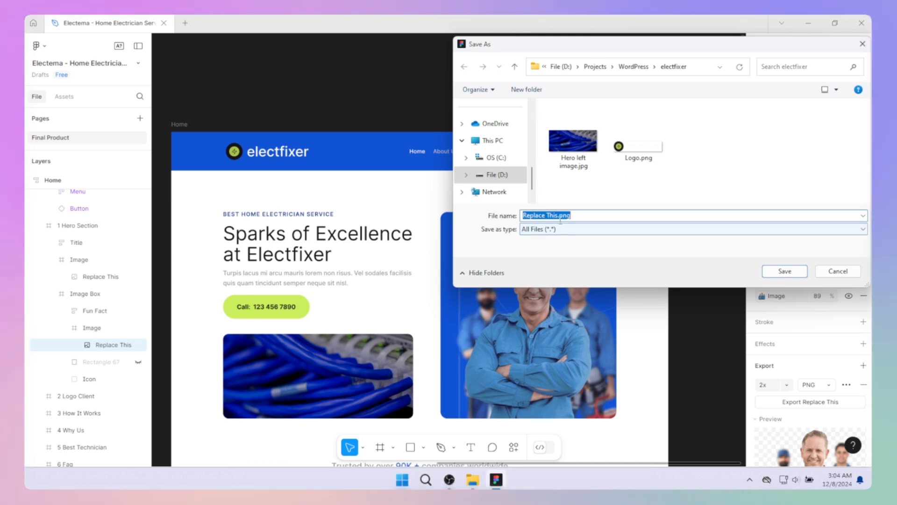
# Export the electrician team photo into the electfixer folder, reusing the cable image's file name changed to Hero RIGHT image.jpg
pyautogui.click(584, 164)
pyautogui.click(547, 215)
pyautogui.moveTo(549, 215); pyautogui.dragTo(577, 254)
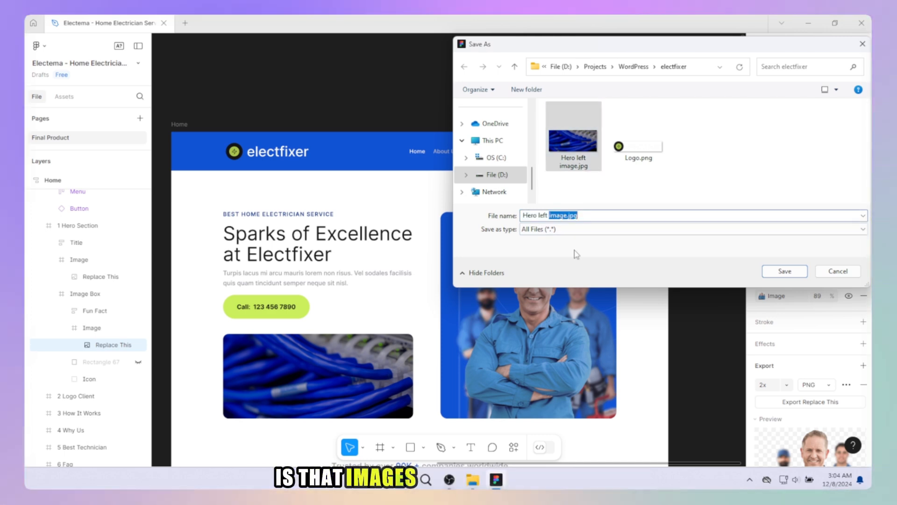
pyautogui.doubleClick(542, 215)
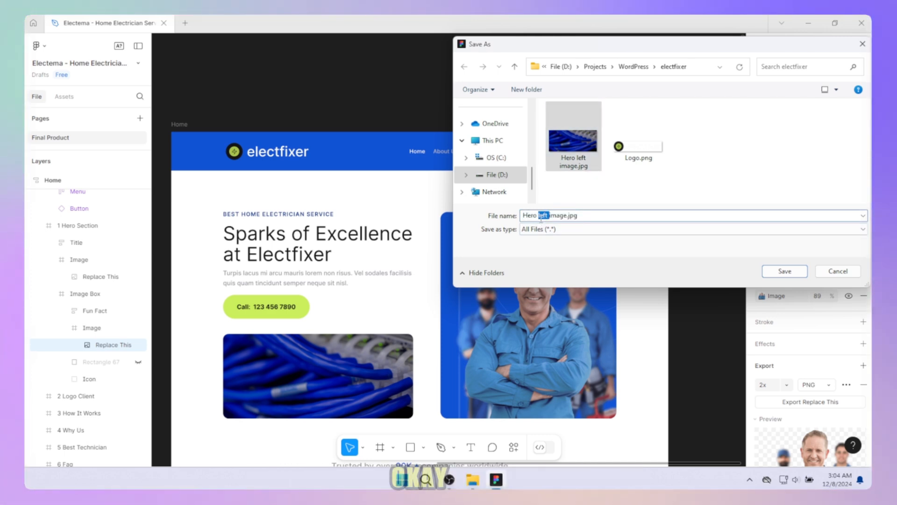
pyautogui.write('RIGHT')
pyautogui.press('Return')
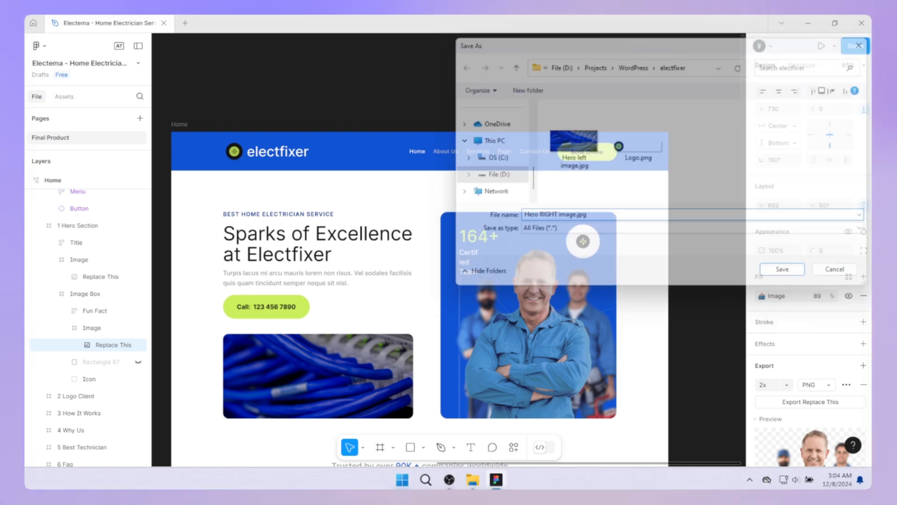
# Look over the home page design from the header and hero section down to the Why Choose Us section
pyautogui.scroll(-3, 468, 312)
pyautogui.scroll(-3, 468, 313)
pyautogui.moveTo(431, 319); pyautogui.dragTo(439, 405)
pyautogui.scroll(-5, 385, 389)
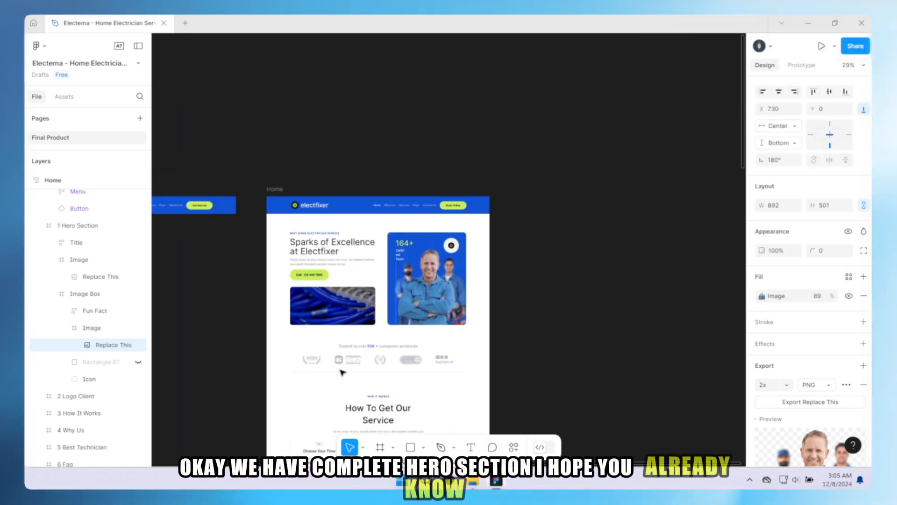
pyautogui.moveTo(391, 334)
pyautogui.mouseDown()
pyautogui.moveTo(378, 214)
pyautogui.moveTo(414, 364)
pyautogui.moveTo(396, 323)
pyautogui.mouseUp()
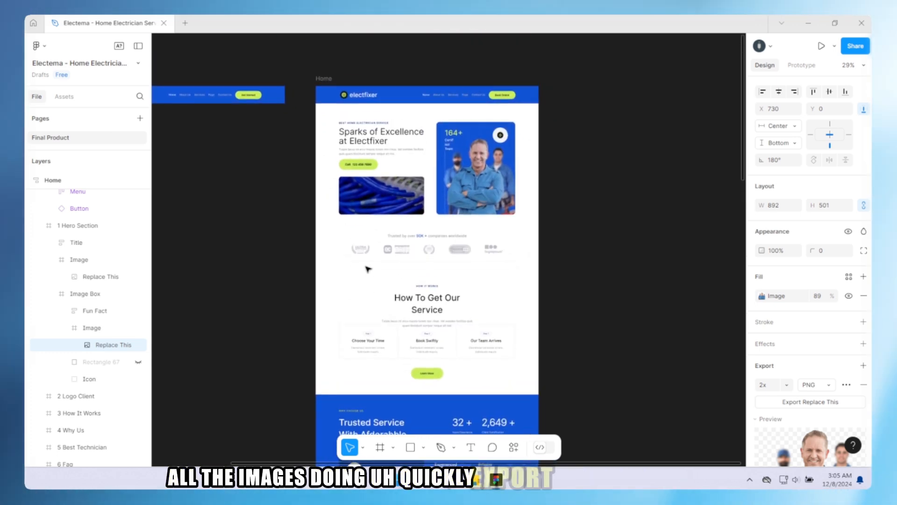
pyautogui.scroll(2, 368, 269)
pyautogui.moveTo(419, 412); pyautogui.dragTo(441, 160)
pyautogui.moveTo(437, 316); pyautogui.dragTo(442, 463)
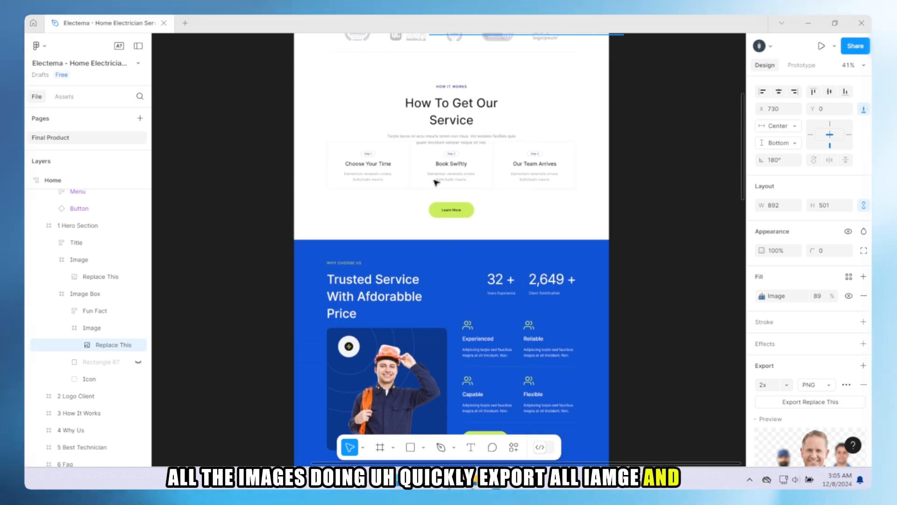
pyautogui.moveTo(436, 183); pyautogui.dragTo(423, 340)
pyautogui.scroll(1, 428, 297)
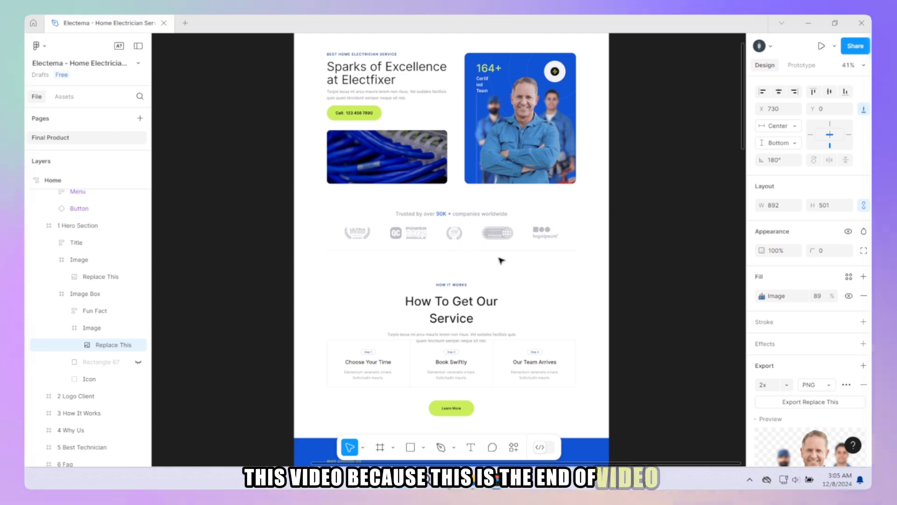
pyautogui.moveTo(501, 260); pyautogui.dragTo(503, 342)
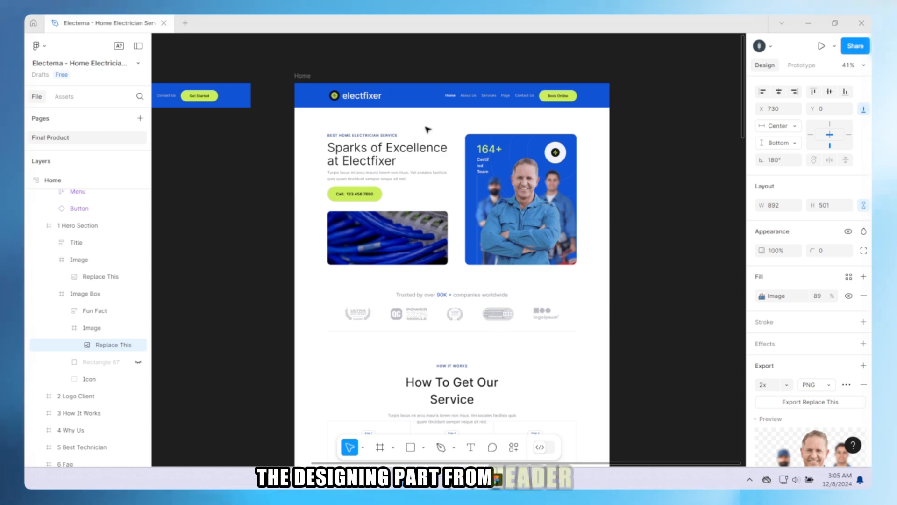
pyautogui.moveTo(509, 342)
pyautogui.mouseDown()
pyautogui.moveTo(523, 288)
pyautogui.moveTo(509, 355)
pyautogui.mouseUp()
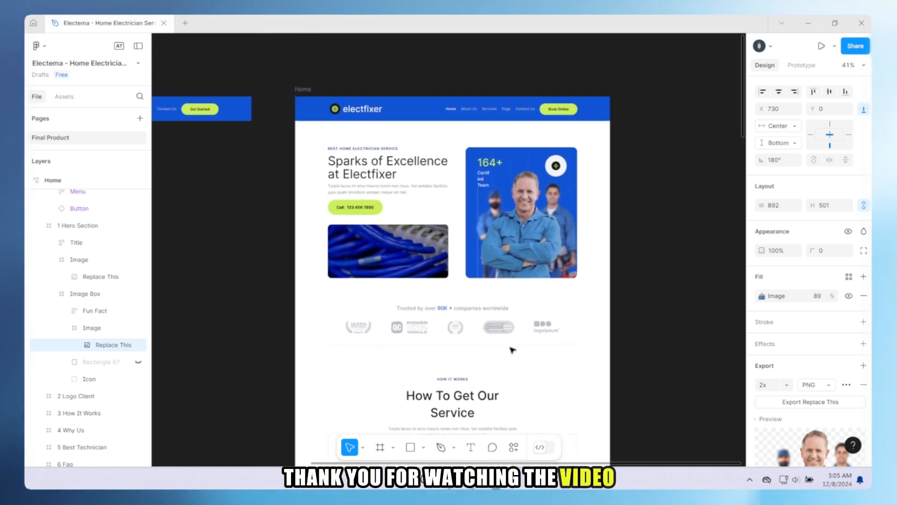